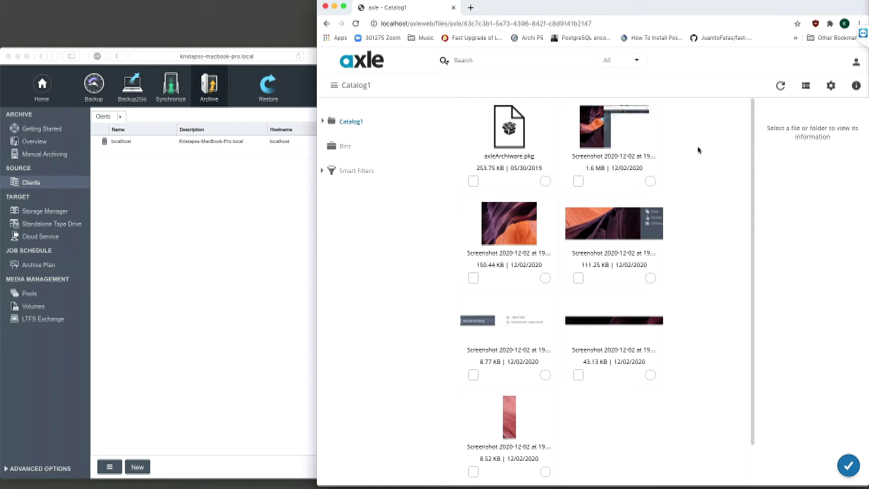
Step: From Administrator Pages > Catalogs, start a new archive with Archiware kept as the type
{"action": "left_click", "coordinate": [849, 65]}
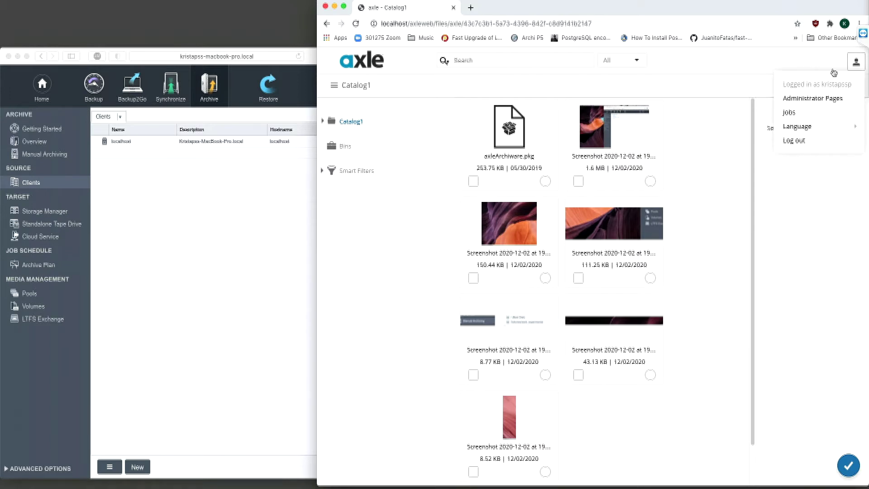
{"action": "left_click", "coordinate": [801, 99]}
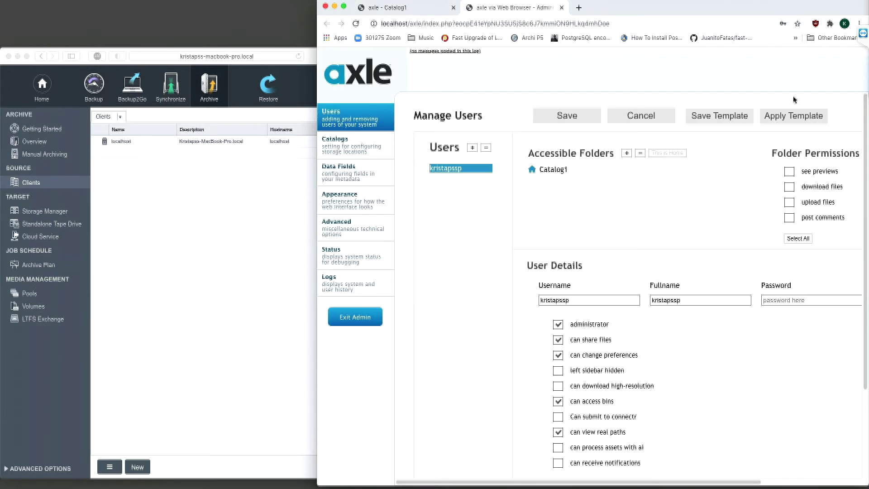
{"action": "left_click", "coordinate": [353, 152]}
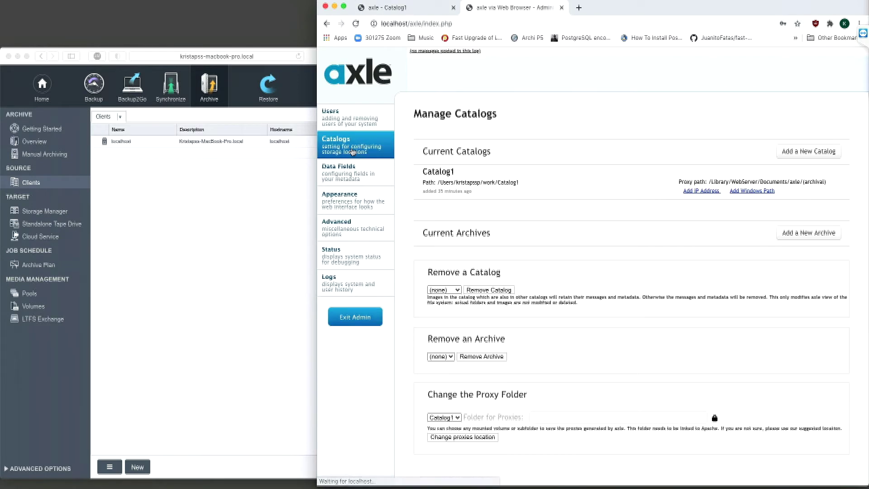
{"action": "left_click", "coordinate": [810, 234]}
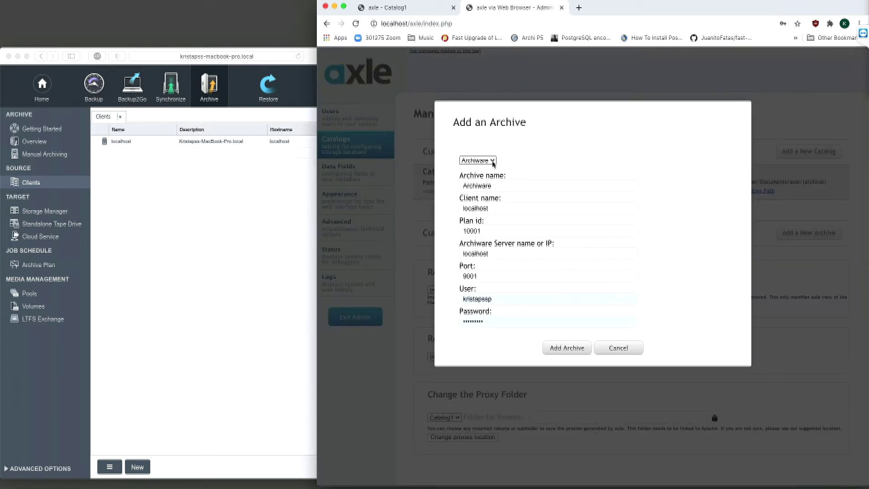
{"action": "left_click", "coordinate": [493, 161]}
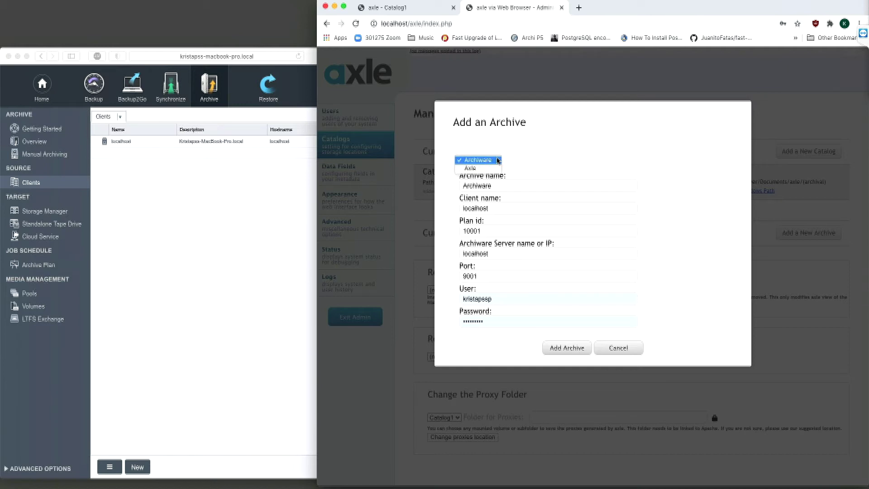
{"action": "left_click", "coordinate": [499, 161]}
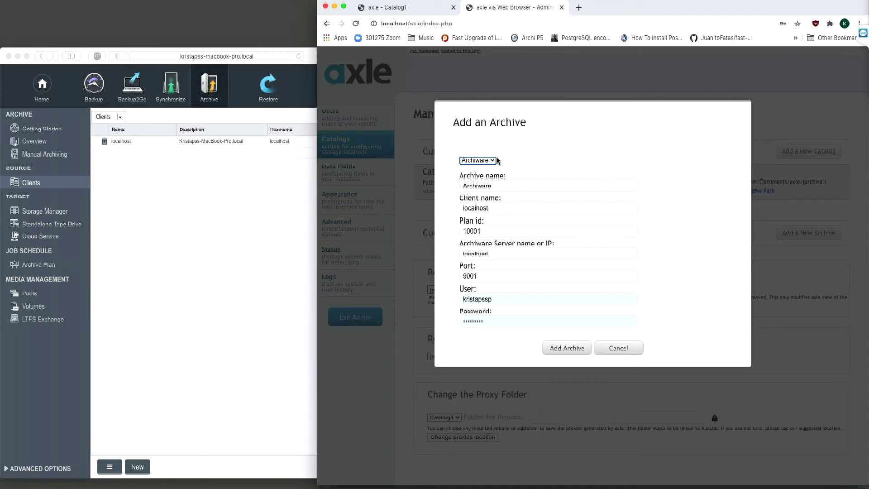
{"action": "left_click", "coordinate": [503, 185]}
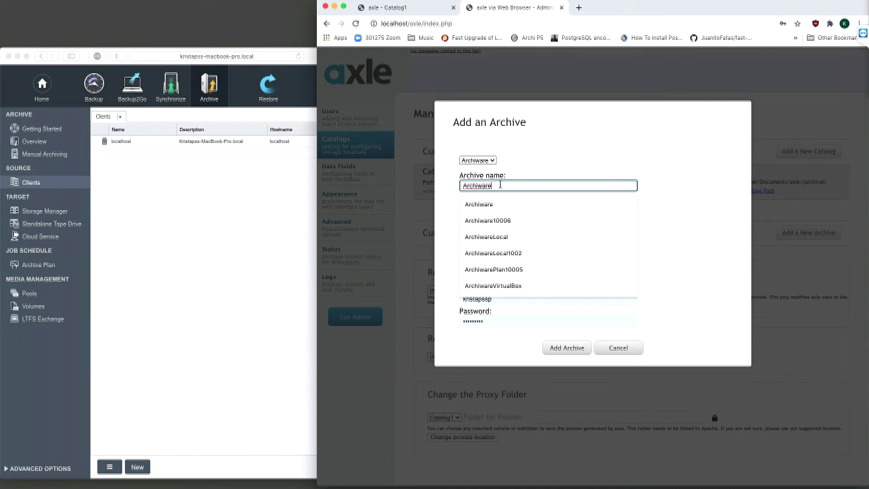
{"action": "left_click_drag", "start_coordinate": [503, 185], "coordinate": [460, 186]}
{"action": "left_click", "coordinate": [513, 184]}
{"action": "left_click", "coordinate": [547, 164]}
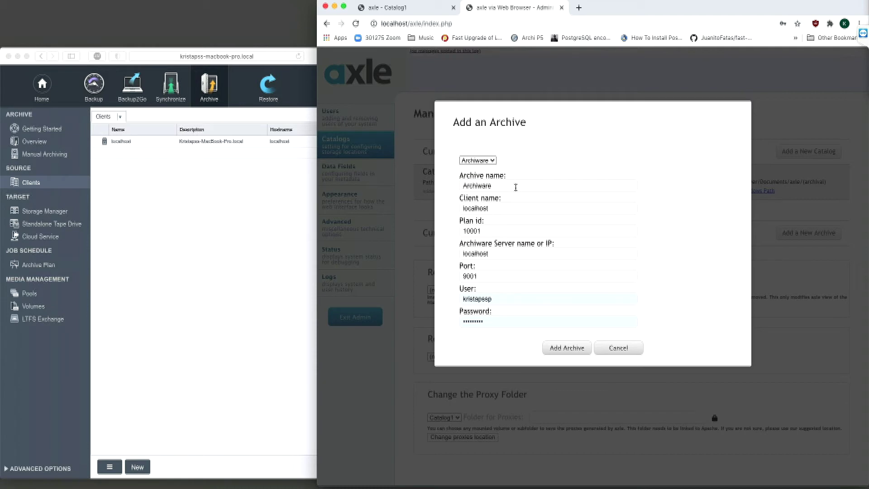
{"action": "left_click", "coordinate": [504, 204]}
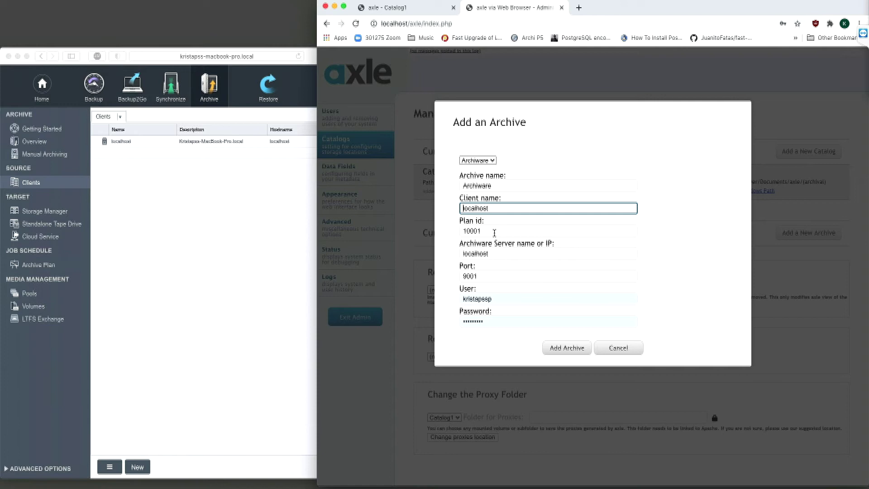
{"action": "left_click", "coordinate": [495, 231]}
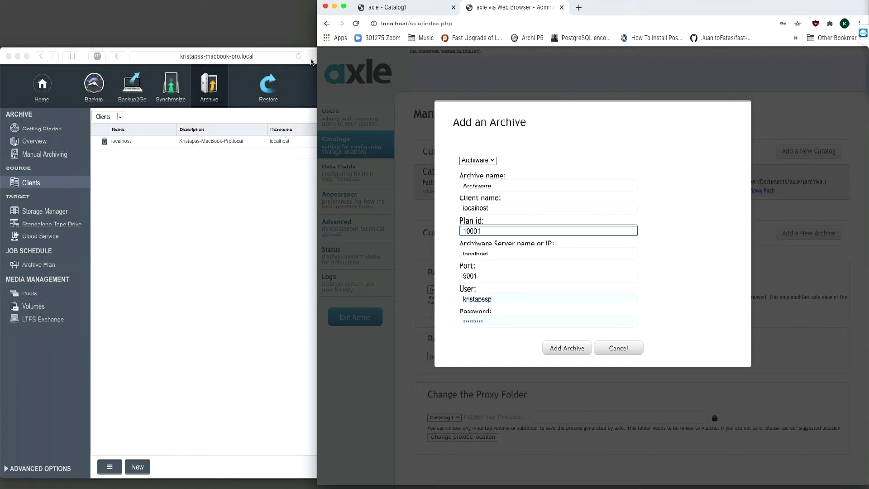
Step: Look up archive plan 10006 in P5's Archive Plan list and enter it as the Plan id
{"action": "left_click", "coordinate": [40, 269]}
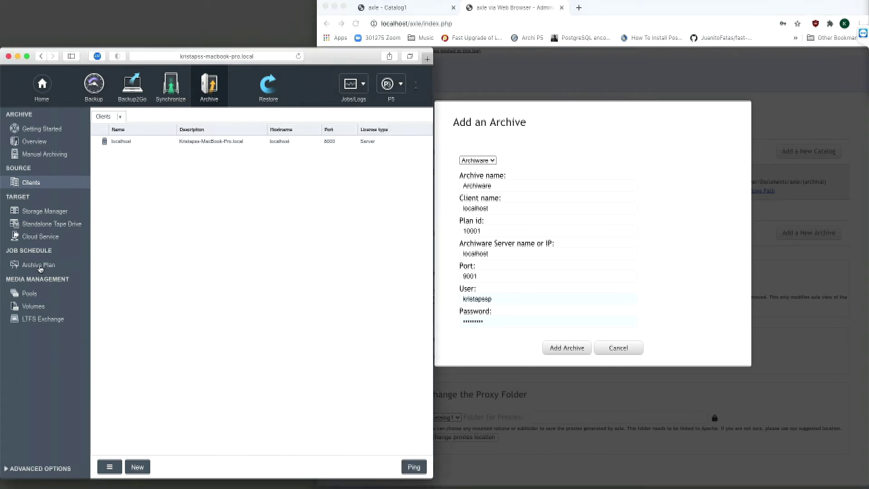
{"action": "left_click", "coordinate": [41, 267]}
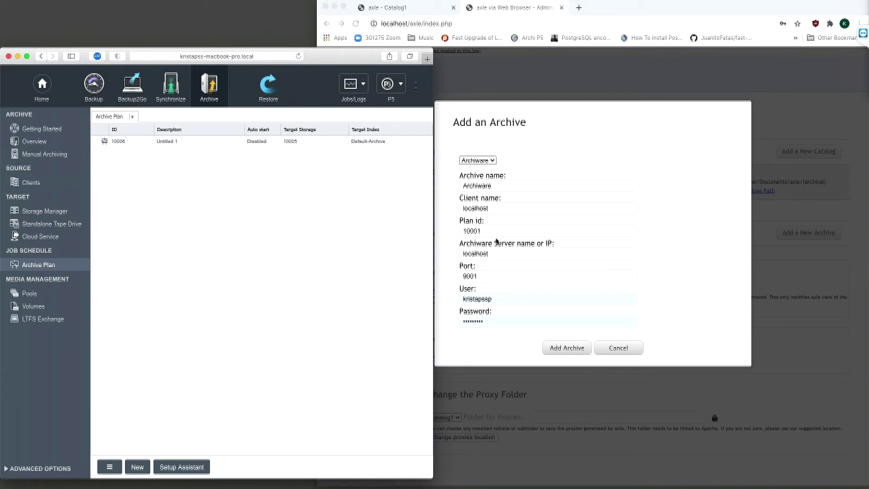
{"action": "left_click", "coordinate": [496, 231]}
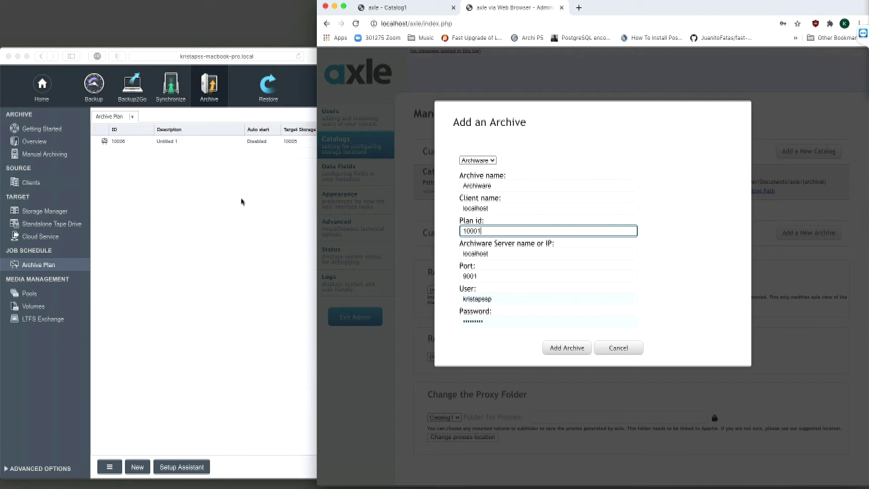
{"action": "left_click", "coordinate": [493, 253]}
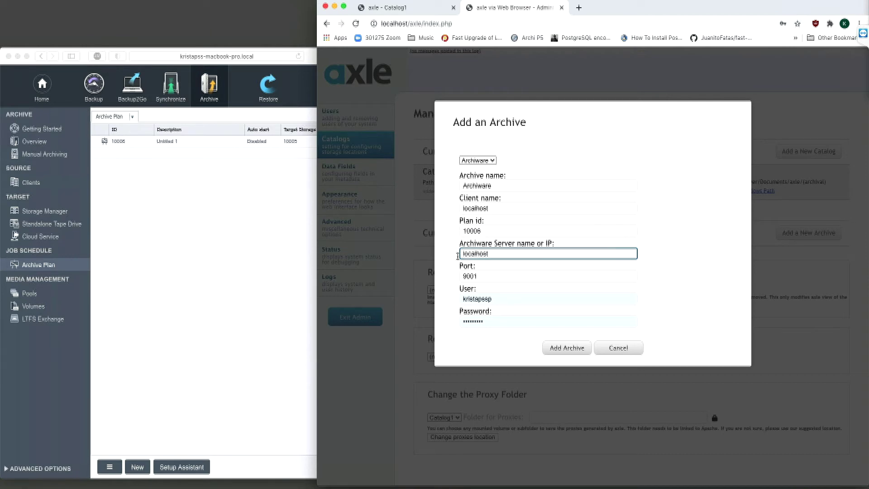
Step: Enter the P5 administrator user name and password, then add the Archiware archive
{"action": "left_click", "coordinate": [492, 276]}
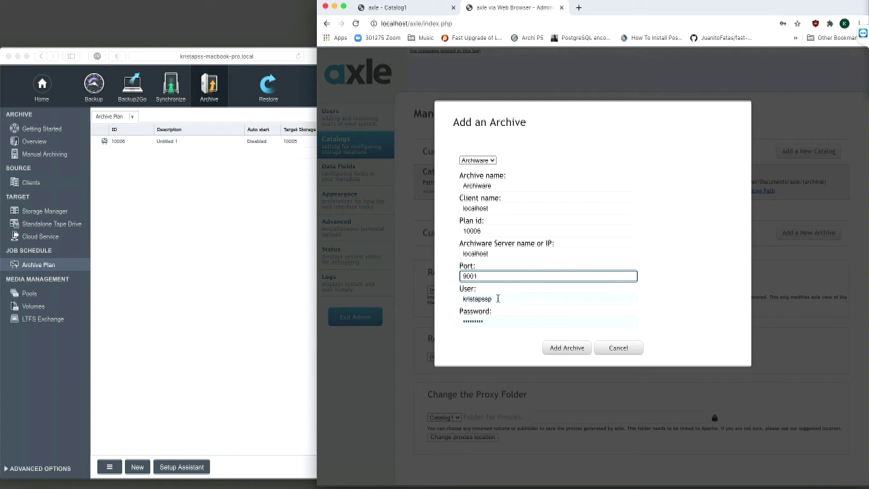
{"action": "left_click", "coordinate": [498, 297]}
{"action": "key", "text": "super+a"}
{"action": "type", "text": "admin"}
{"action": "key", "text": "Tab"}
{"action": "type", "text": "ad"}
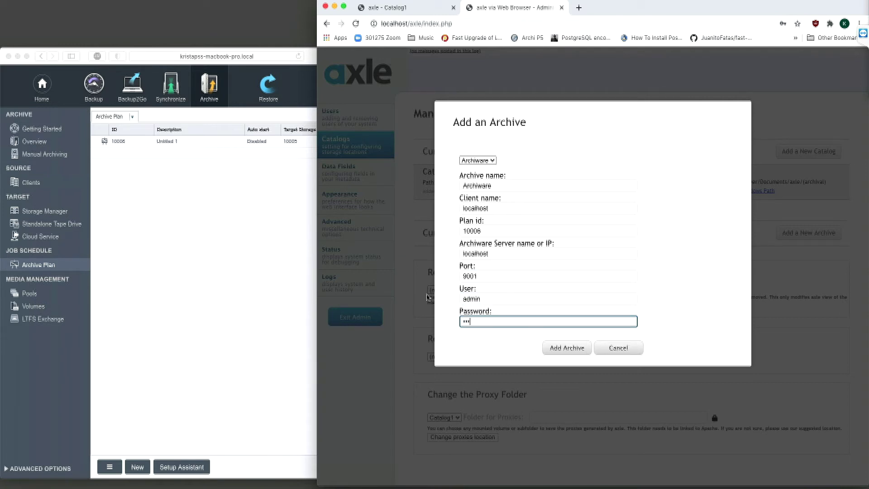
{"action": "key", "text": "BackSpace"}
{"action": "key", "text": "BackSpace"}
{"action": "key", "text": "BackSpace"}
{"action": "key", "text": "BackSpace"}
{"action": "key", "text": "BackSpace"}
{"action": "type", "text": "a"}
{"action": "left_click", "coordinate": [568, 349]}
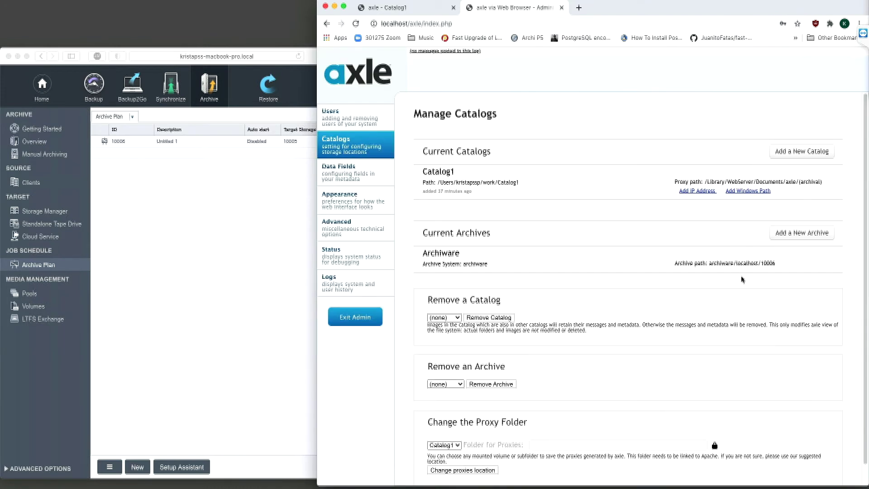
Step: Grant the user the Archive permission in user management
{"action": "left_click", "coordinate": [365, 123]}
{"action": "double_click", "coordinate": [752, 10]}
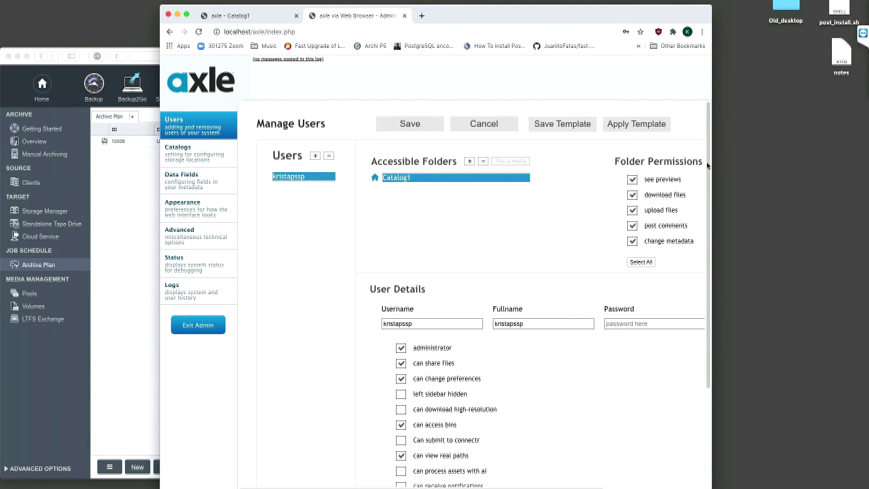
{"action": "left_click", "coordinate": [723, 228]}
Step: Back in Catalog1, select the 111.25 KB screenshot and review its available actions
{"action": "key", "text": "ctrl+Tab"}
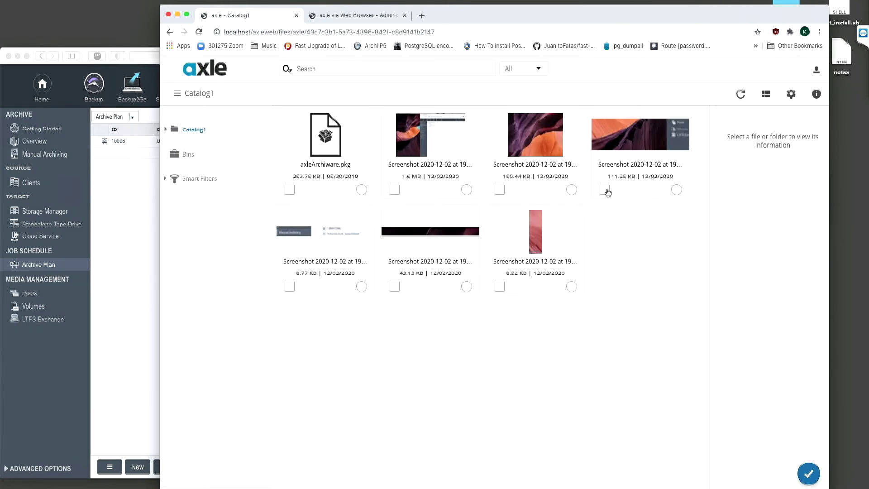
{"action": "left_click", "coordinate": [605, 189]}
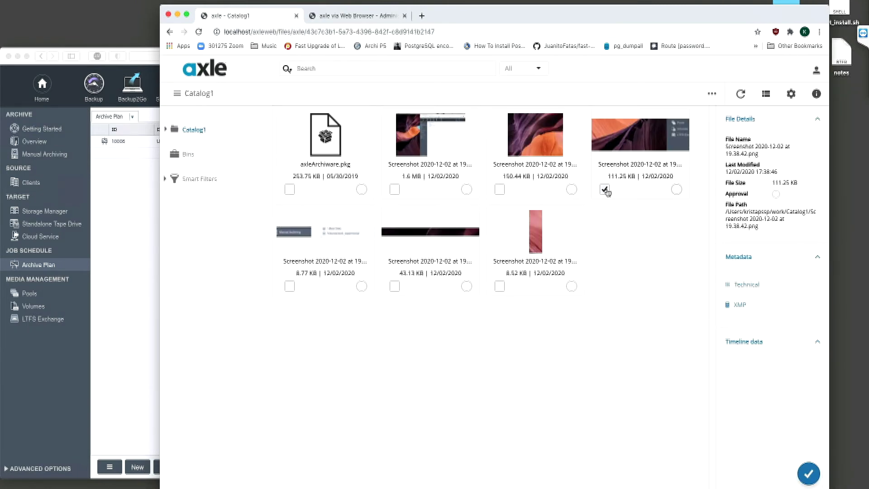
{"action": "left_click", "coordinate": [713, 95]}
{"action": "mouse_move", "coordinate": [684, 200]}
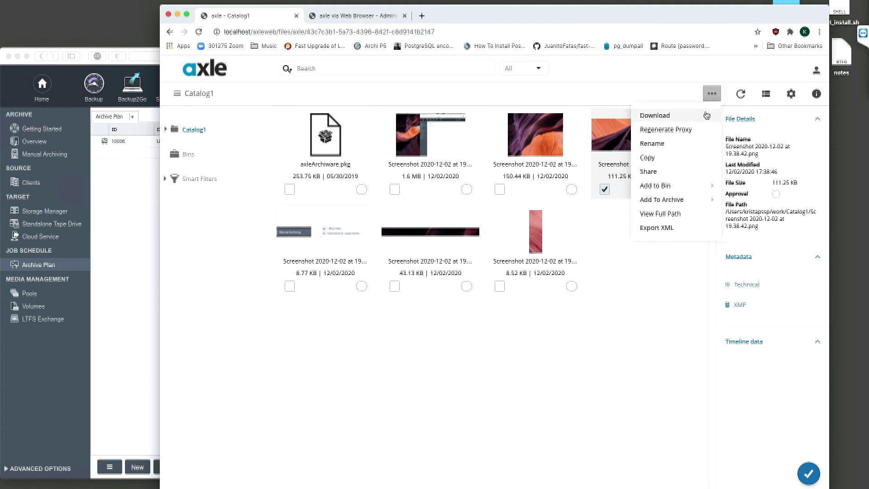
{"action": "left_click", "coordinate": [711, 95]}
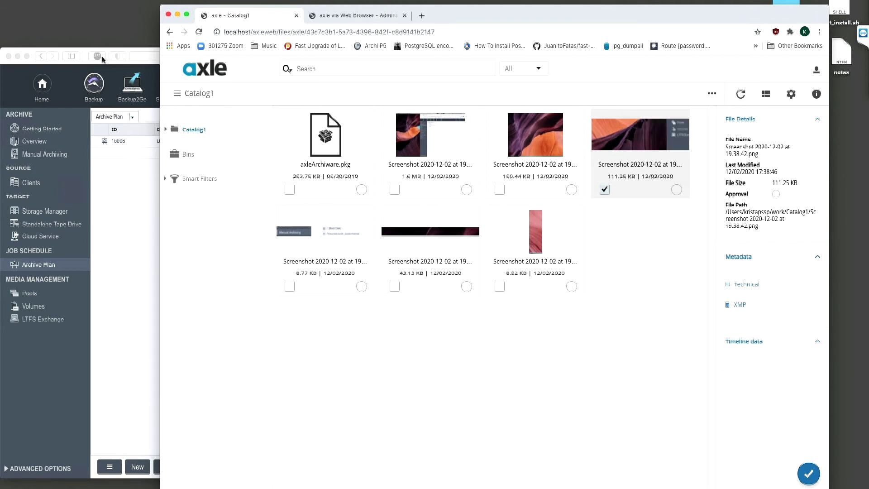
Step: Open P5's Jobs/Logs > Job Monitor to view finished jobs 10127–10129
{"action": "left_click_drag", "start_coordinate": [456, 11], "coordinate": [497, 17]}
{"action": "left_click", "coordinate": [138, 52]}
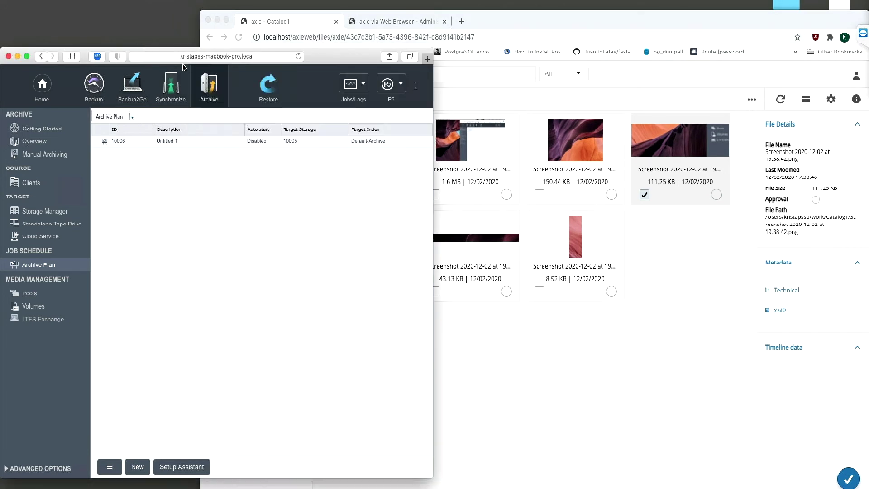
{"action": "left_click", "coordinate": [366, 86]}
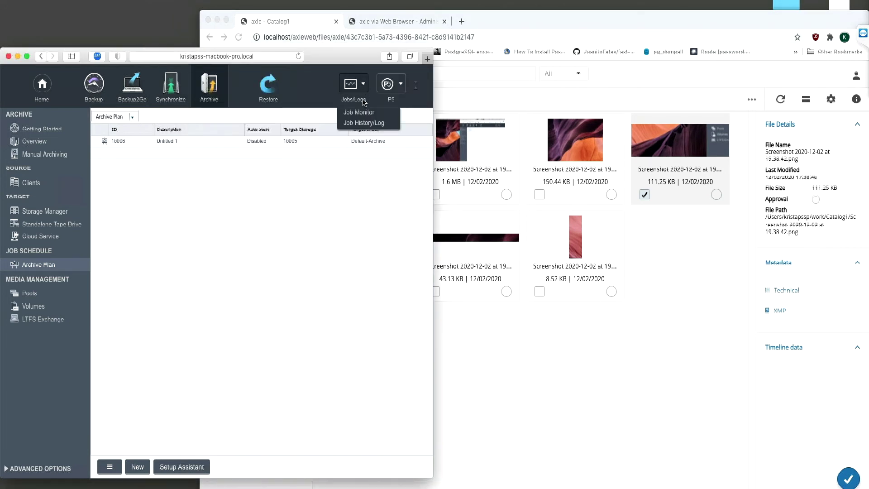
{"action": "left_click", "coordinate": [358, 117]}
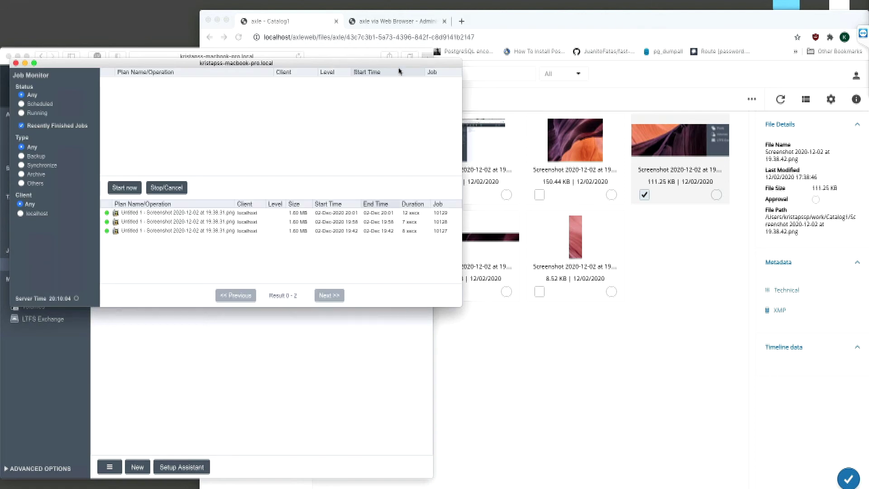
{"action": "left_click_drag", "start_coordinate": [390, 66], "coordinate": [380, 70]}
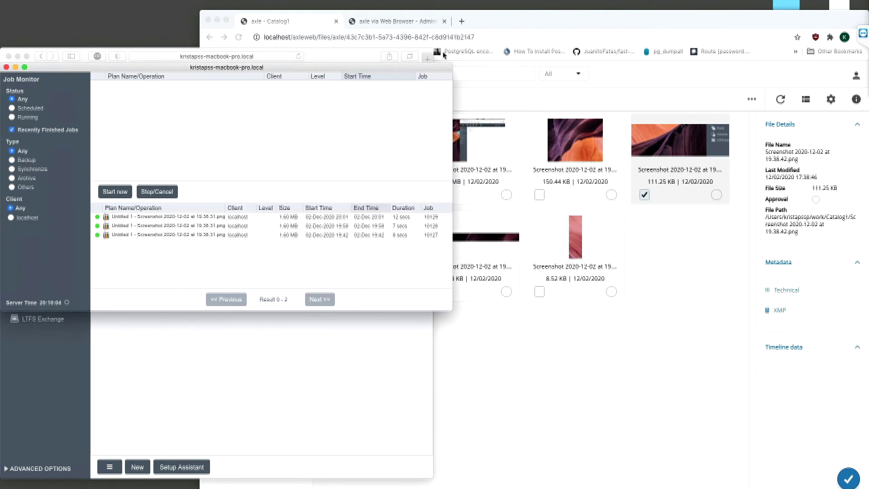
Step: Send the checked 111.25 KB screenshot to the Archiware archive via Add To Archive
{"action": "left_click", "coordinate": [602, 26]}
{"action": "left_click", "coordinate": [752, 99]}
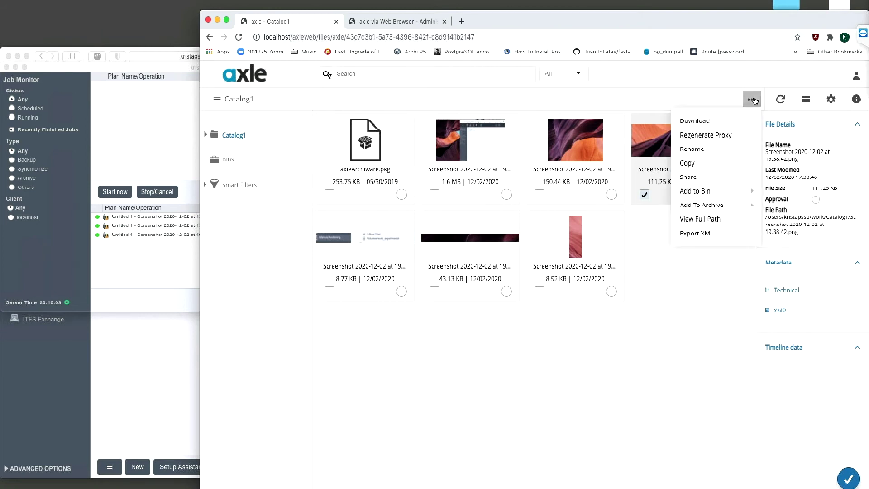
{"action": "mouse_move", "coordinate": [715, 205]}
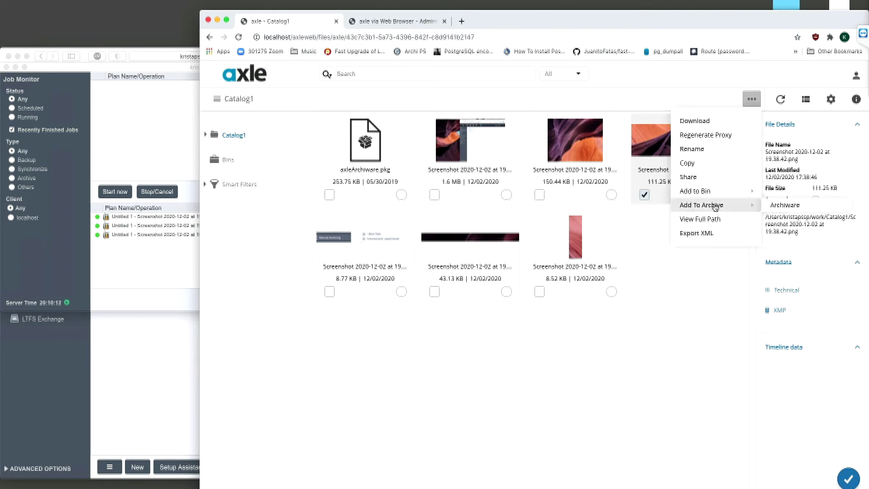
{"action": "left_click", "coordinate": [788, 207]}
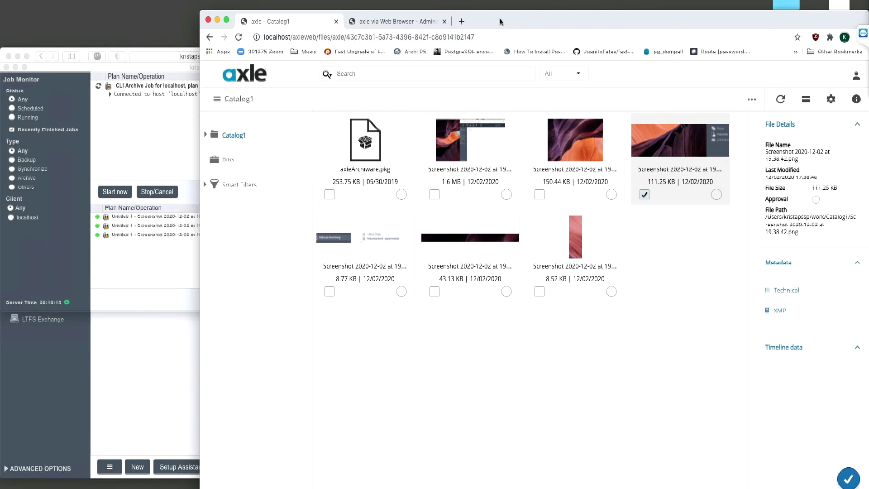
Step: Confirm CLI Archive Job 10130 archived 112.00 KB in the Job Monitor, then deselect the screenshot
{"action": "left_click_drag", "start_coordinate": [488, 22], "coordinate": [573, 26]}
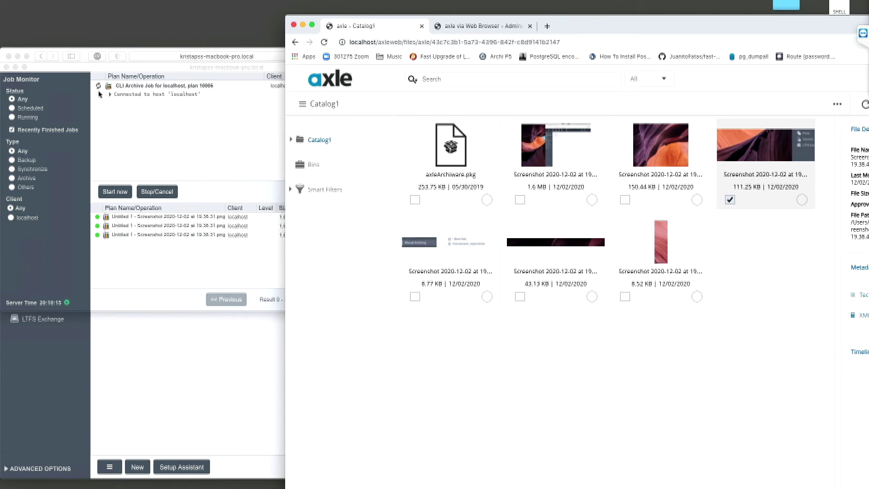
{"action": "left_click", "coordinate": [112, 97]}
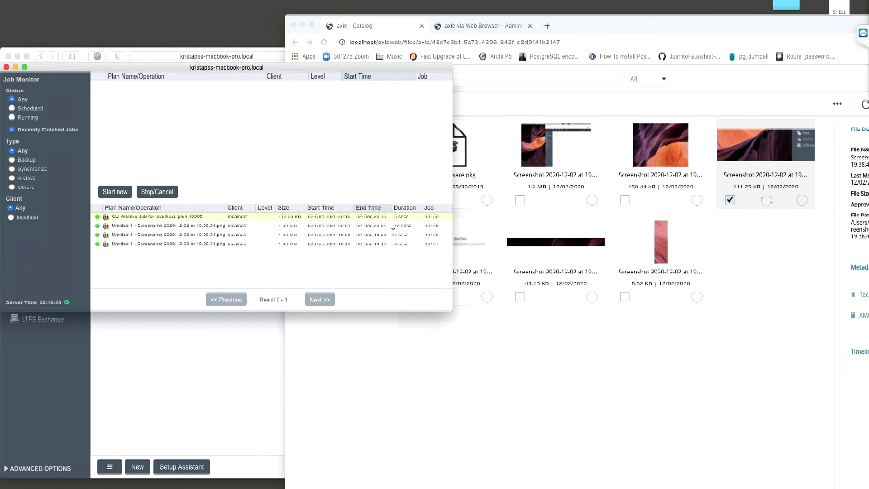
{"action": "left_click", "coordinate": [730, 199]}
{"action": "left_click_drag", "start_coordinate": [740, 27], "coordinate": [620, 17]}
{"action": "left_click", "coordinate": [610, 190]}
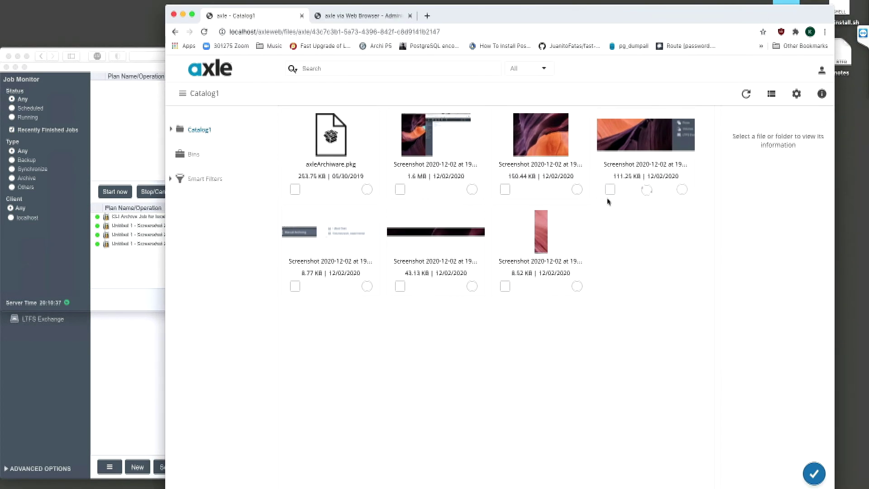
Step: Select the 150.44 KB and 1.6 MB screenshots and archive both to Archiware
{"action": "left_click", "coordinate": [505, 190]}
{"action": "left_click", "coordinate": [400, 190]}
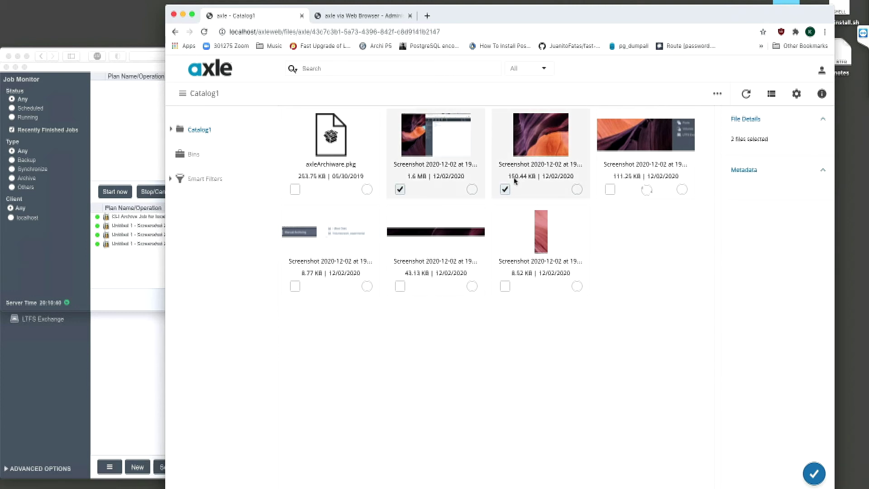
{"action": "left_click", "coordinate": [715, 95]}
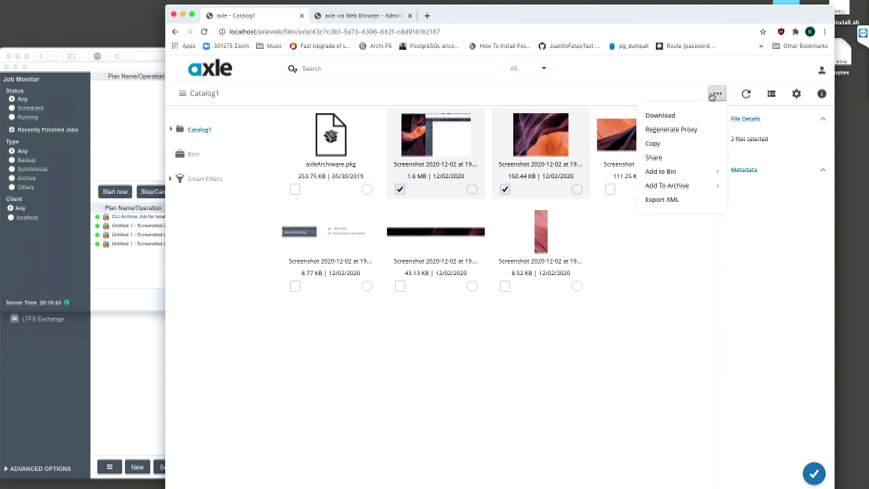
{"action": "mouse_move", "coordinate": [689, 188]}
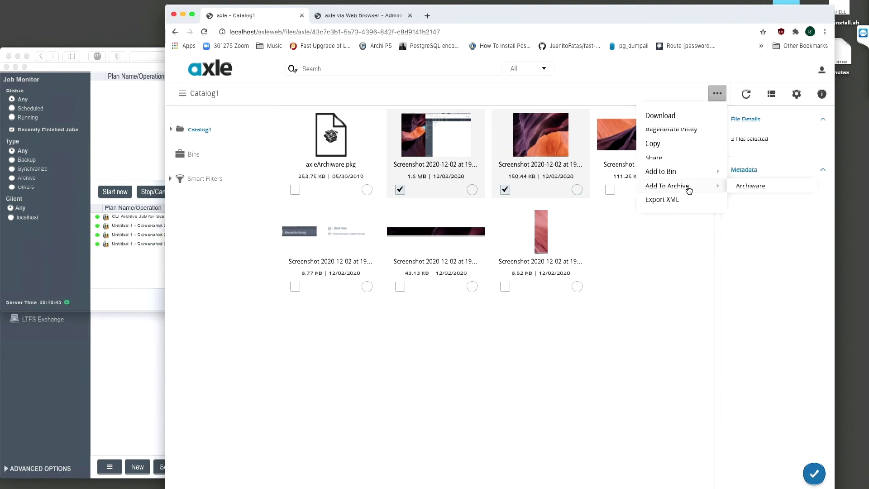
{"action": "left_click", "coordinate": [752, 186]}
Step: Check the Job Monitor for finished CLI Archive Job 10131 of 1.75 MB
{"action": "left_click_drag", "start_coordinate": [597, 25], "coordinate": [685, 32]}
{"action": "left_click", "coordinate": [146, 68]}
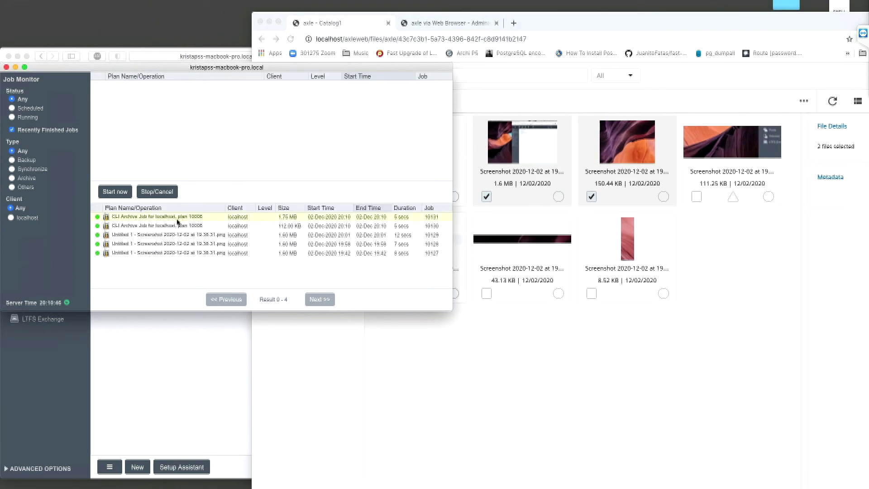
{"action": "left_click_drag", "start_coordinate": [700, 24], "coordinate": [604, 21]}
Step: Select only the 111.25 KB screenshot and show its Archive metadata: status complete, volume 10114
{"action": "left_click", "coordinate": [495, 195]}
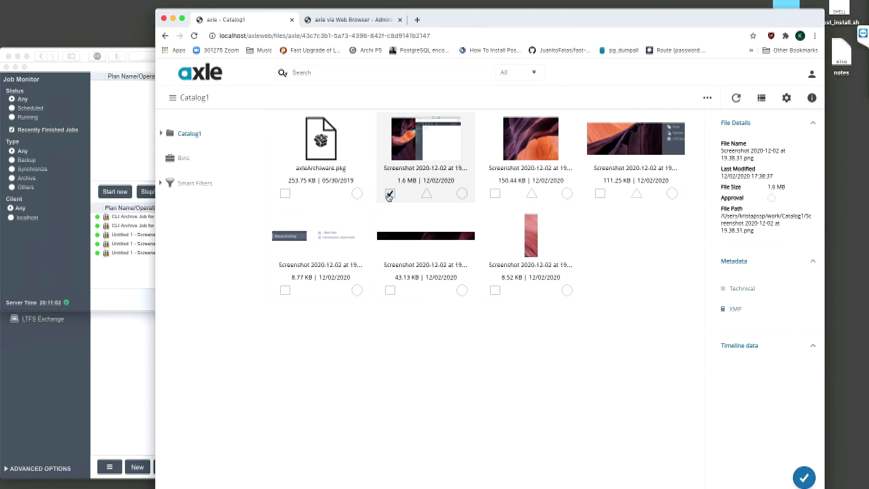
{"action": "left_click", "coordinate": [390, 194]}
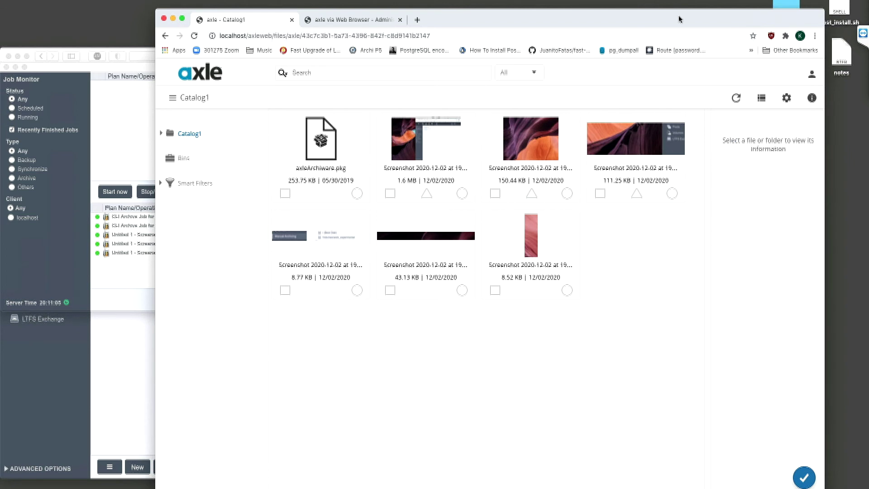
{"action": "left_click_drag", "start_coordinate": [679, 19], "coordinate": [677, 13]}
{"action": "left_click", "coordinate": [598, 188]}
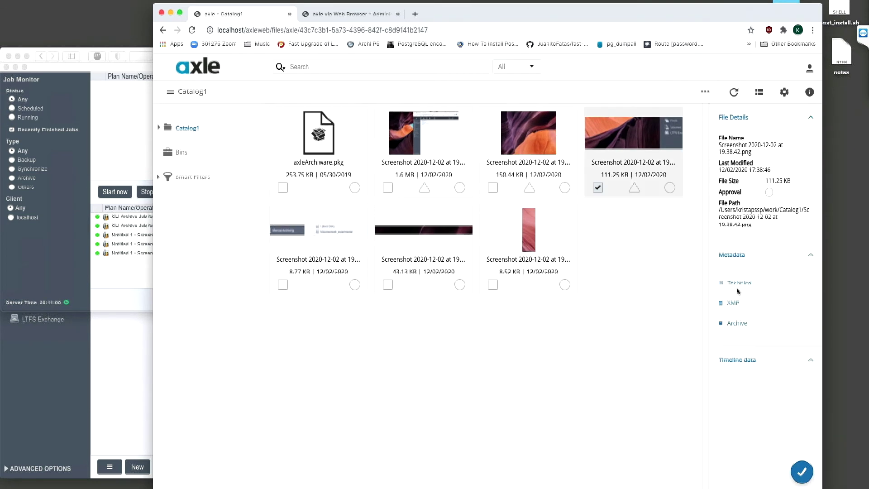
{"action": "left_click", "coordinate": [750, 324]}
{"action": "scroll", "coordinate": [772, 312], "scroll_direction": "down", "scroll_amount": 1}
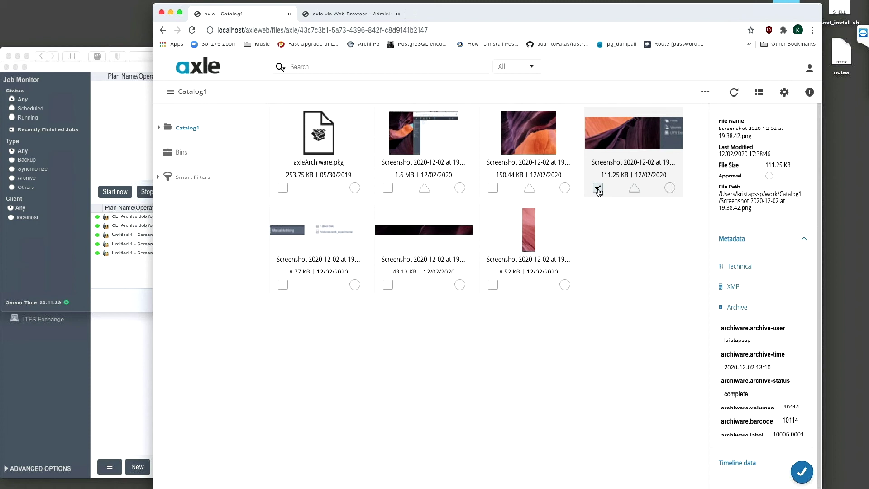
Step: Delete the high-res copies of the 111.25 KB and 150.44 KB screenshots from tier-1 storage
{"action": "left_click", "coordinate": [494, 190]}
{"action": "left_click", "coordinate": [705, 93]}
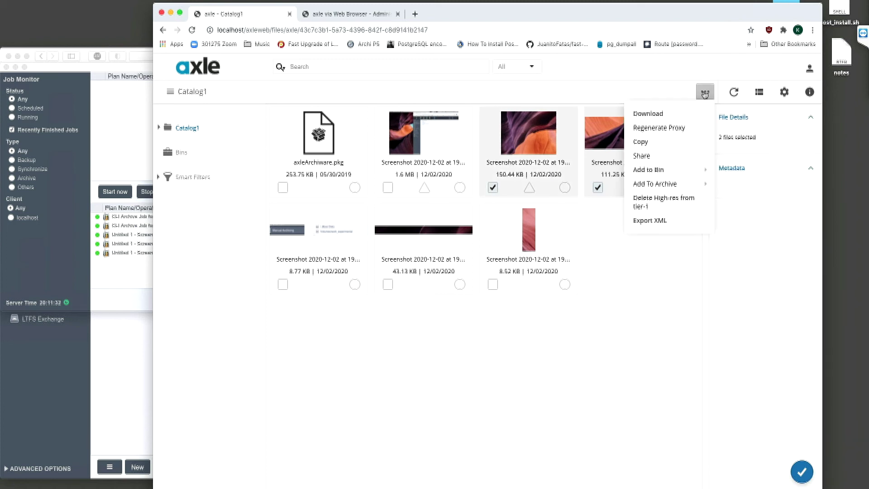
{"action": "left_click", "coordinate": [670, 202]}
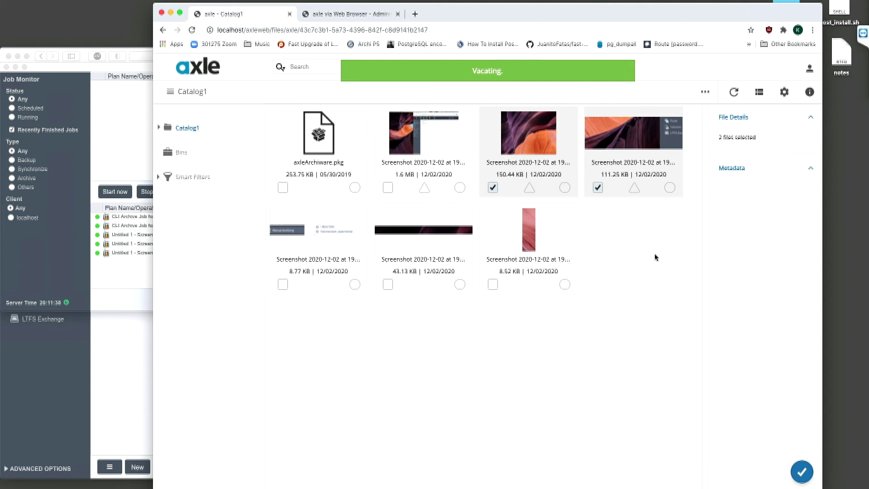
Step: Check the 111.25 KB screenshot's Archive metadata for vacated DONE
{"action": "left_click", "coordinate": [599, 188]}
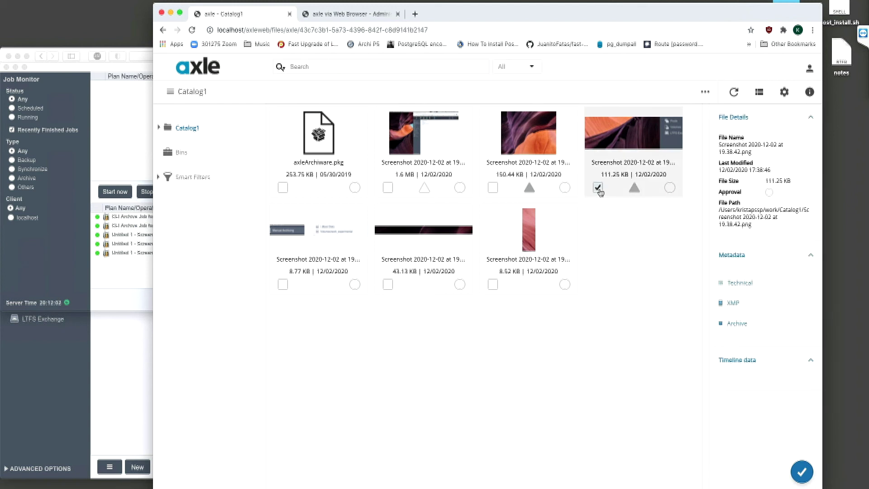
{"action": "left_click", "coordinate": [734, 324]}
{"action": "scroll", "coordinate": [770, 327], "scroll_direction": "down", "scroll_amount": 1}
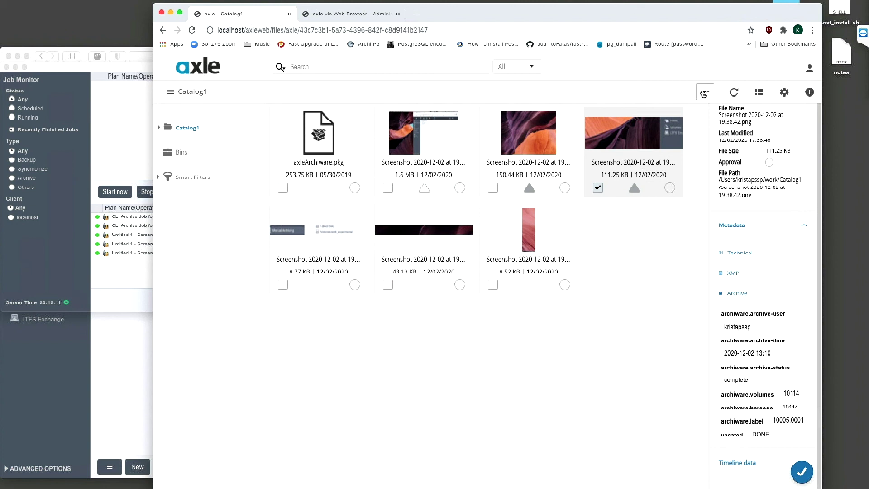
{"action": "scroll", "coordinate": [733, 298], "scroll_direction": "up", "scroll_amount": 1}
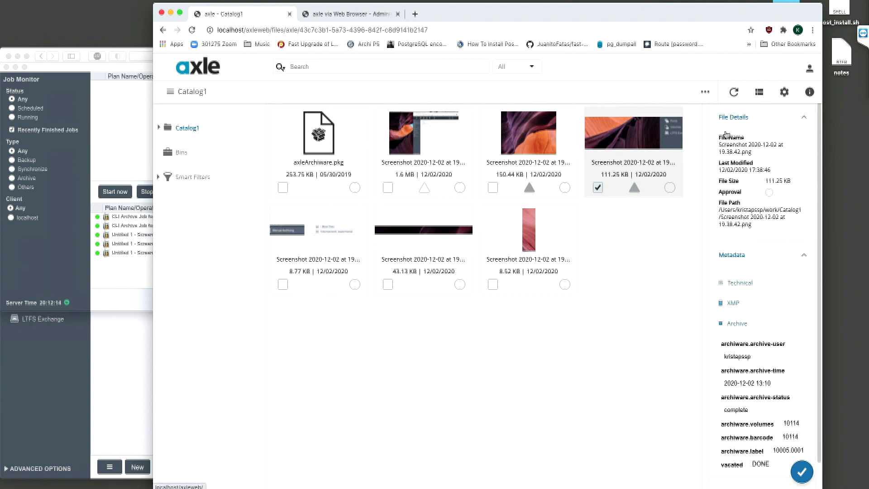
Step: With only the fourth thumbnail (111.25 KB screenshot) selected, choose Restore from Archives
{"action": "left_click", "coordinate": [598, 187]}
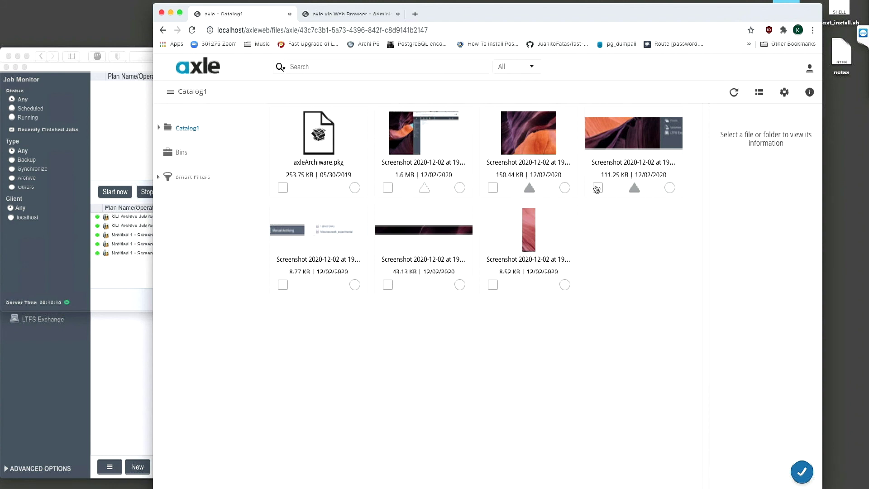
{"action": "left_click", "coordinate": [597, 188]}
{"action": "left_click", "coordinate": [493, 188]}
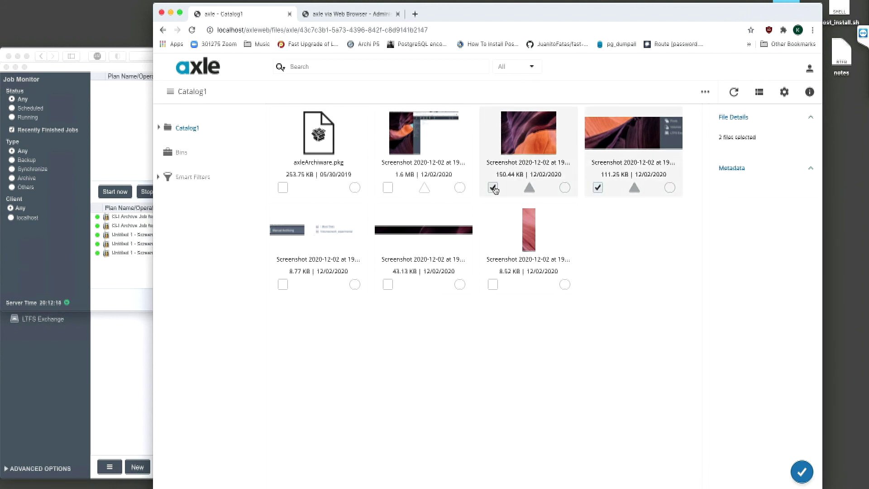
{"action": "left_click", "coordinate": [493, 189]}
{"action": "left_click", "coordinate": [705, 92]}
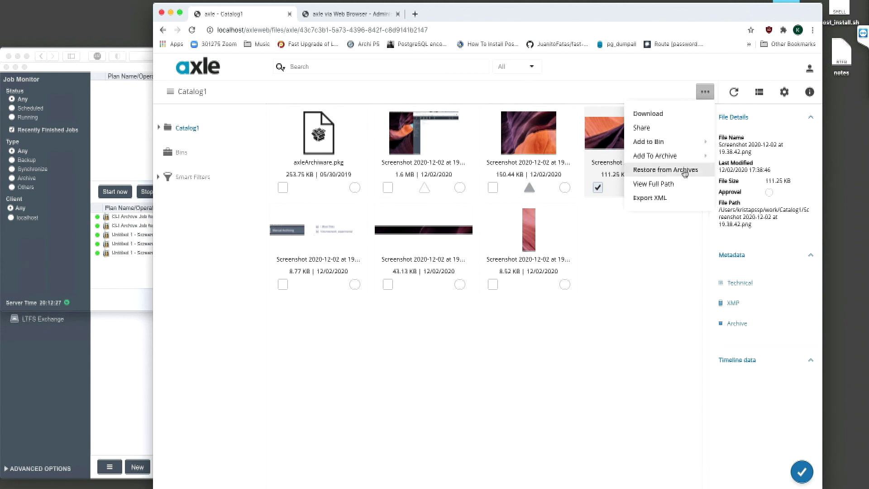
{"action": "left_click", "coordinate": [666, 169]}
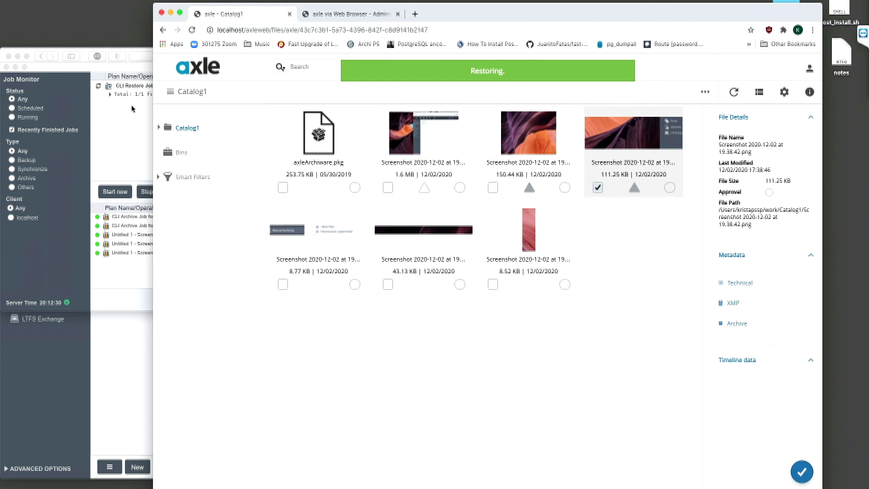
Step: Watch the CLI Restore Job's details in P5's Job Monitor until done, then return to Axle
{"action": "left_click", "coordinate": [119, 70]}
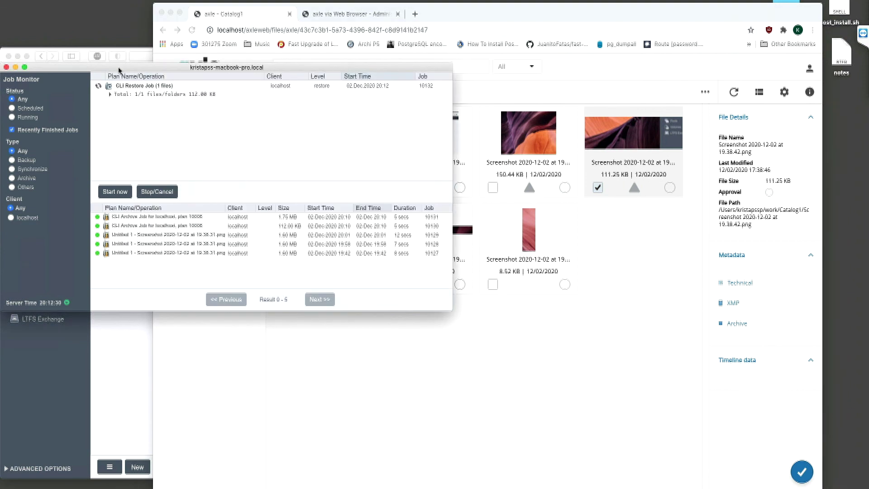
{"action": "left_click", "coordinate": [110, 95]}
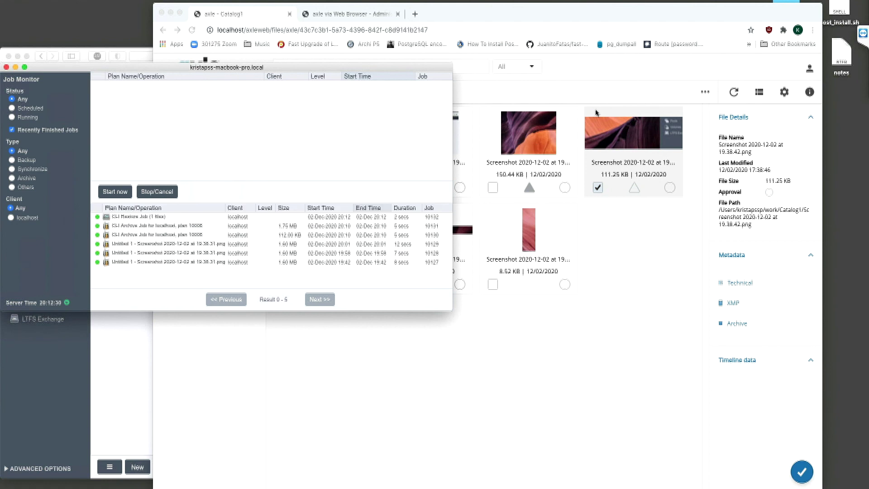
{"action": "left_click", "coordinate": [654, 17]}
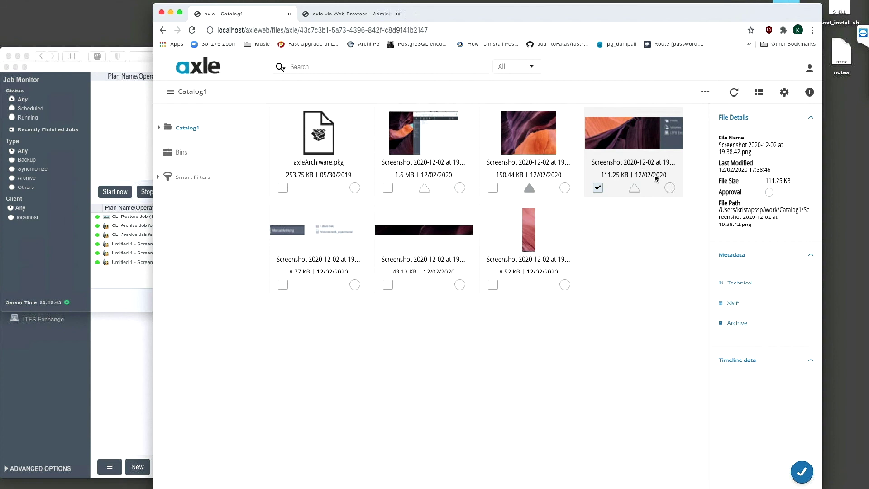